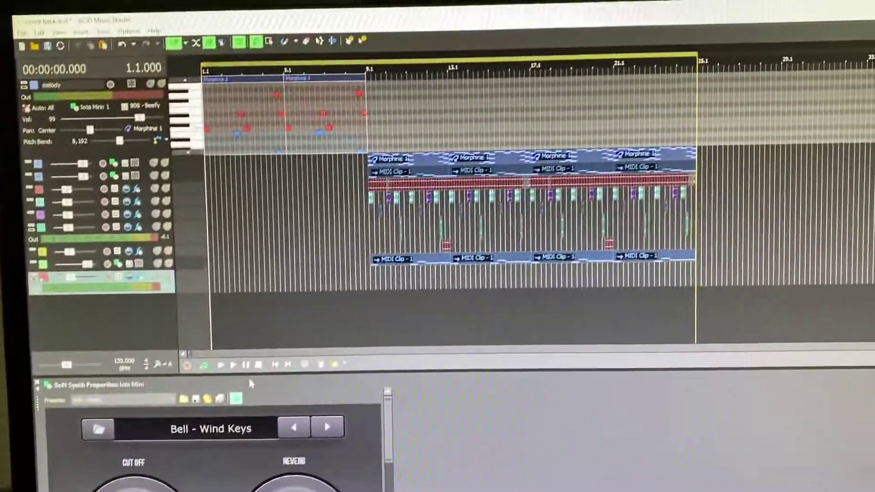
Step: Briefly preview the melody and drums, then stop with playback reset to 00:00:00.000
{"action": "key", "text": "space"}
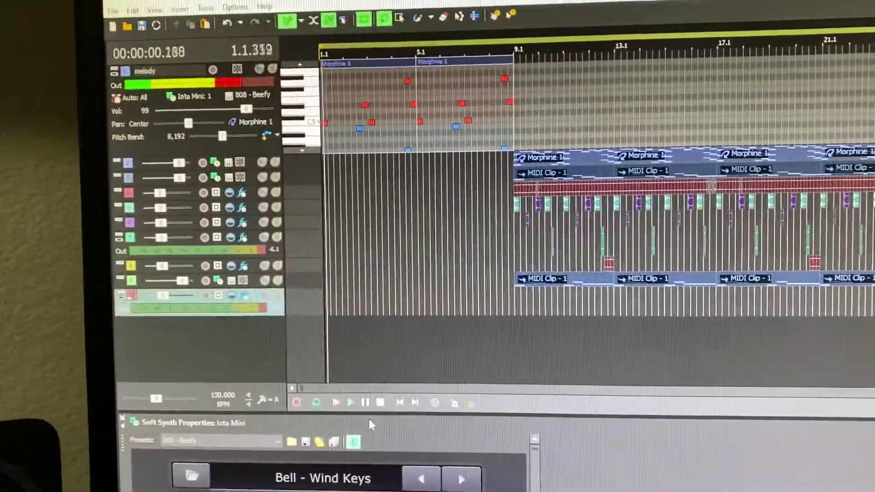
{"action": "key", "text": "space"}
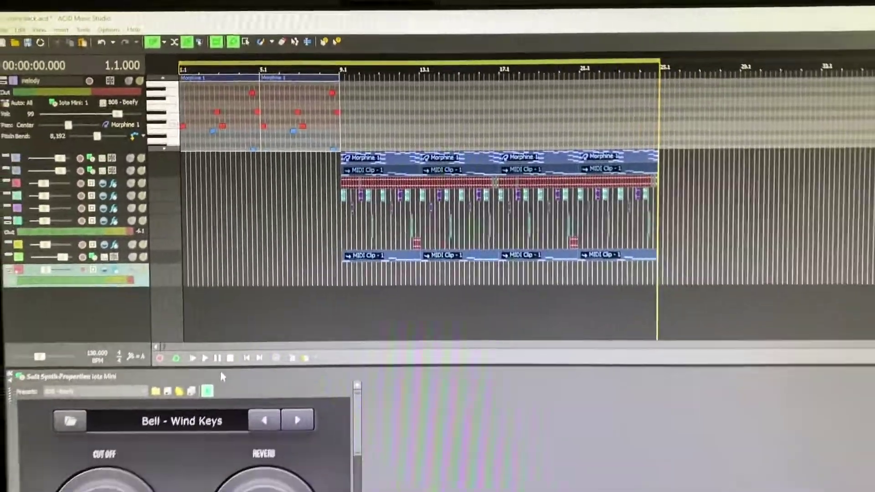